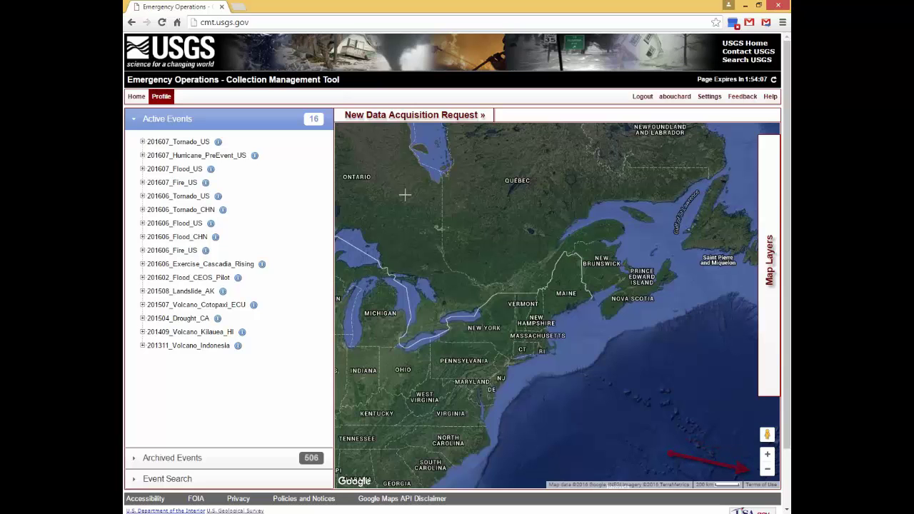
scroll(532, 307, up, 2)
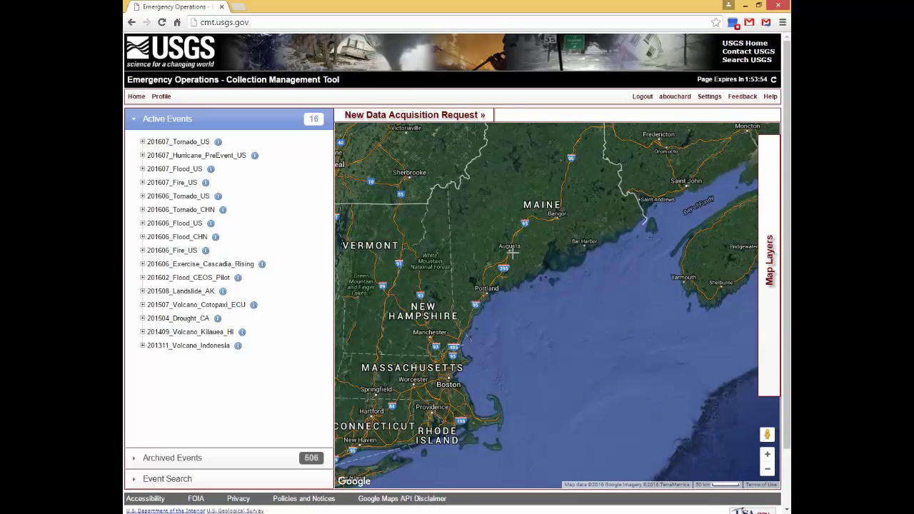
scroll(521, 248, up, 2)
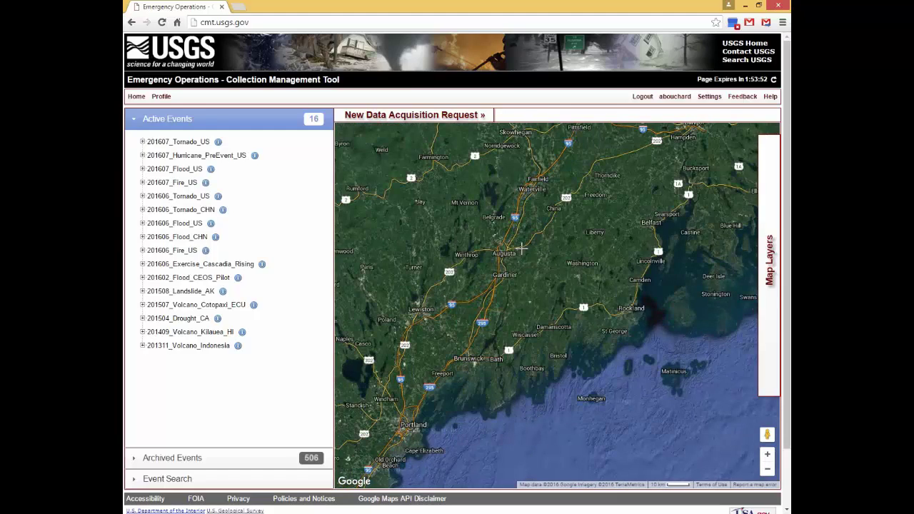
scroll(522, 247, down, 4)
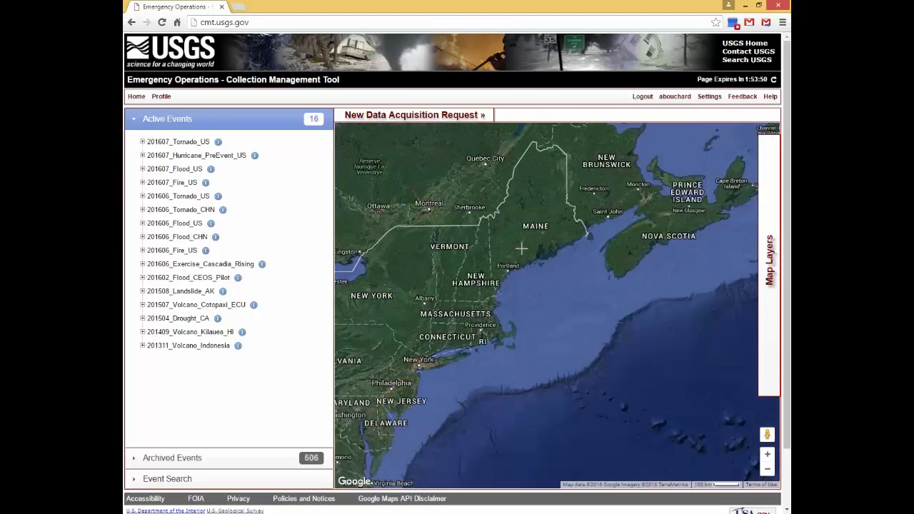
drag(528, 241, 529, 265)
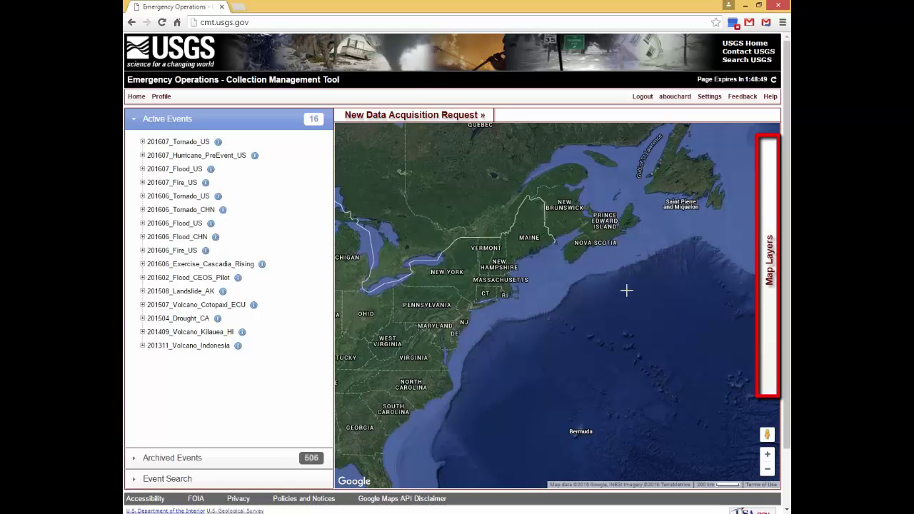
Open the map layers, switch the SEDAC Global Dams layer on and off again, and close the layer list.
click(764, 260)
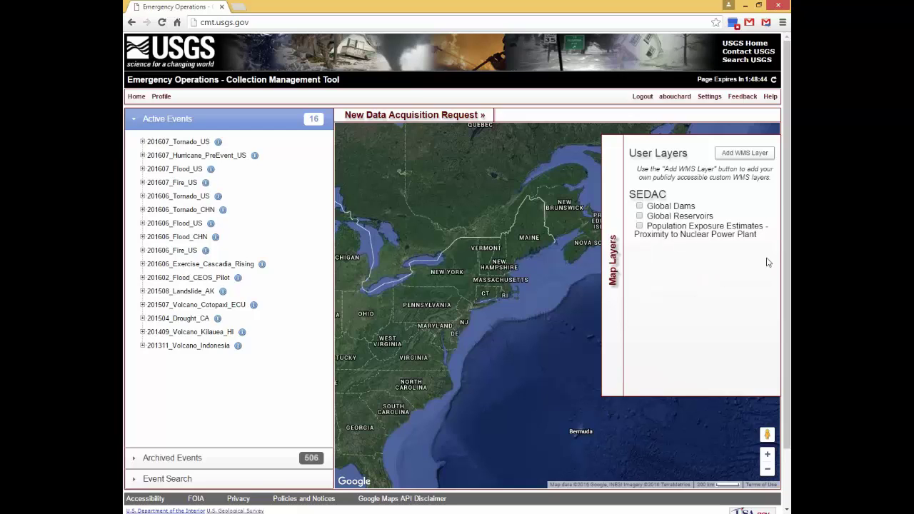
click(640, 206)
click(639, 206)
click(608, 192)
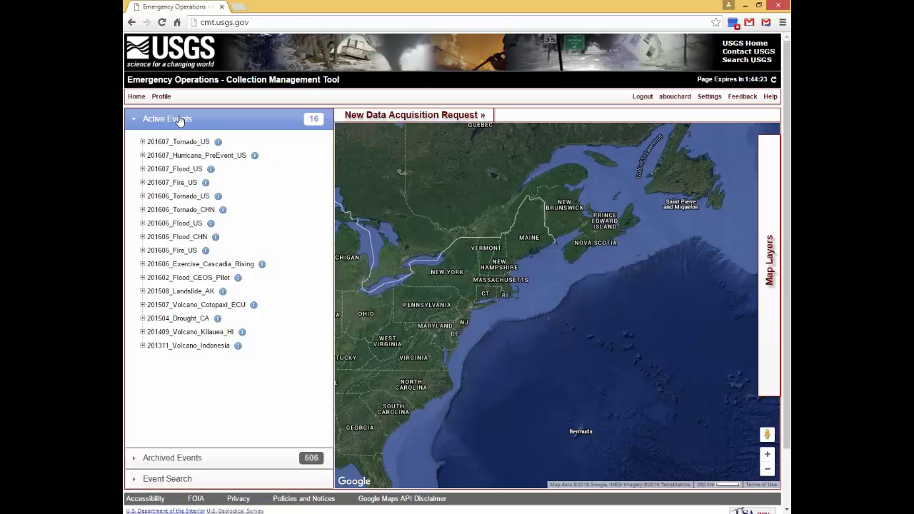
Look through the Archived Events and Event Search sections and return to the list of active events.
click(221, 459)
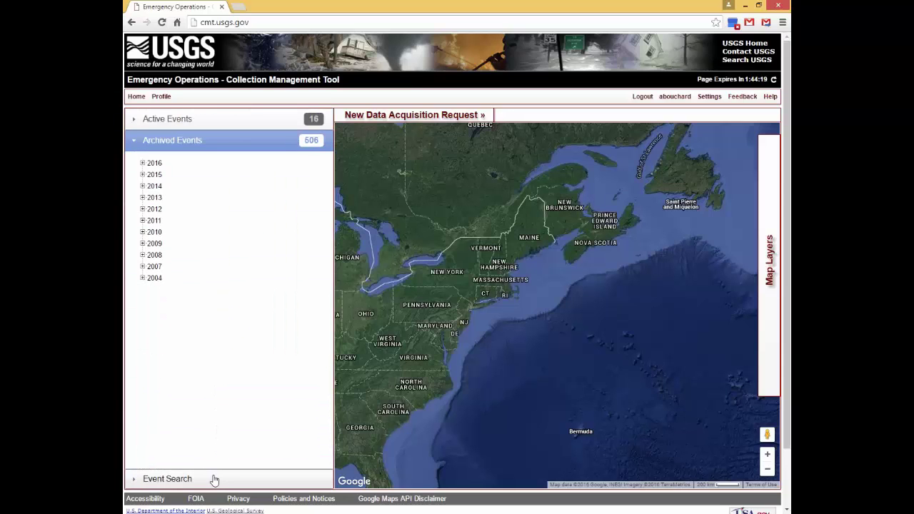
click(214, 479)
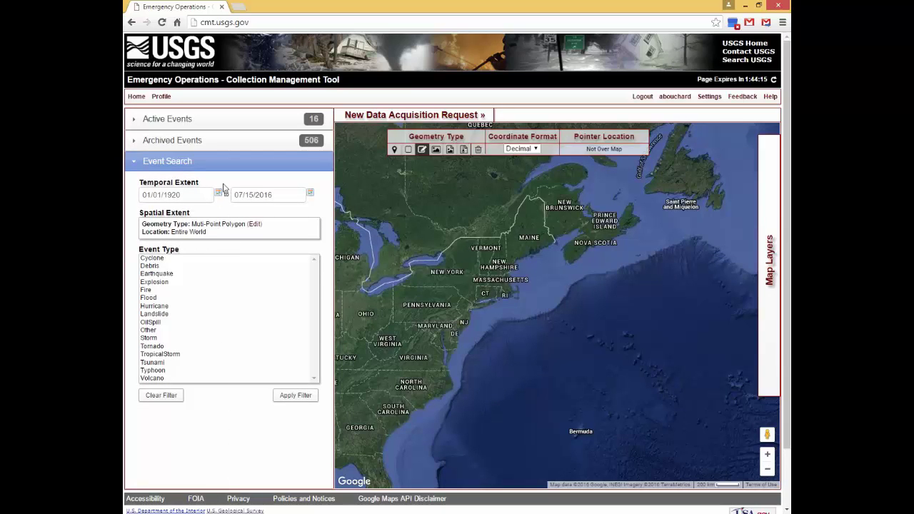
click(229, 120)
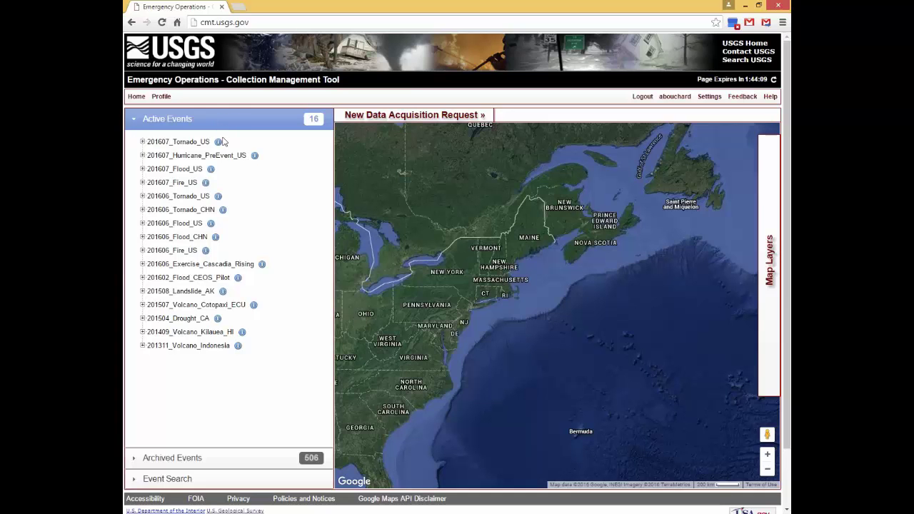
View the event information page for the active event 201606_Flood_US and close it.
click(212, 226)
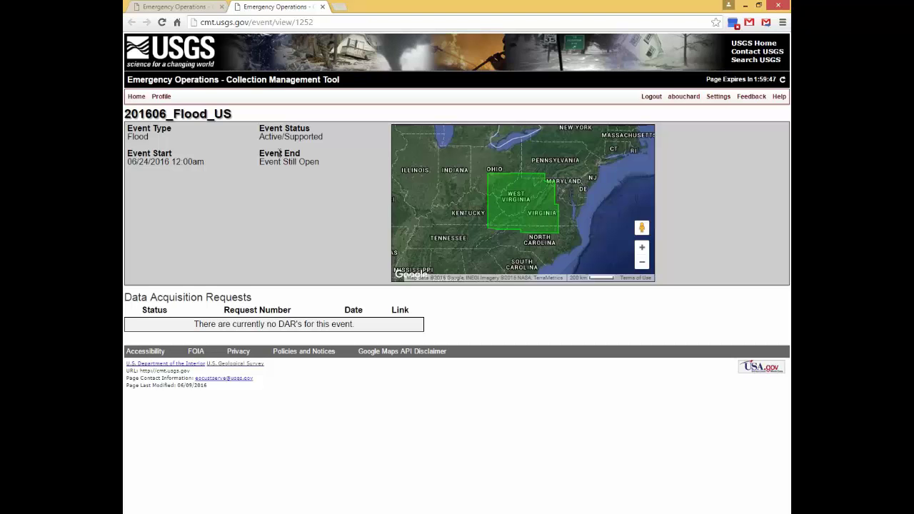
click(322, 7)
Zoom the map to all public DARs of 201606_Flood_US and view the details page of DAR 594.
click(148, 225)
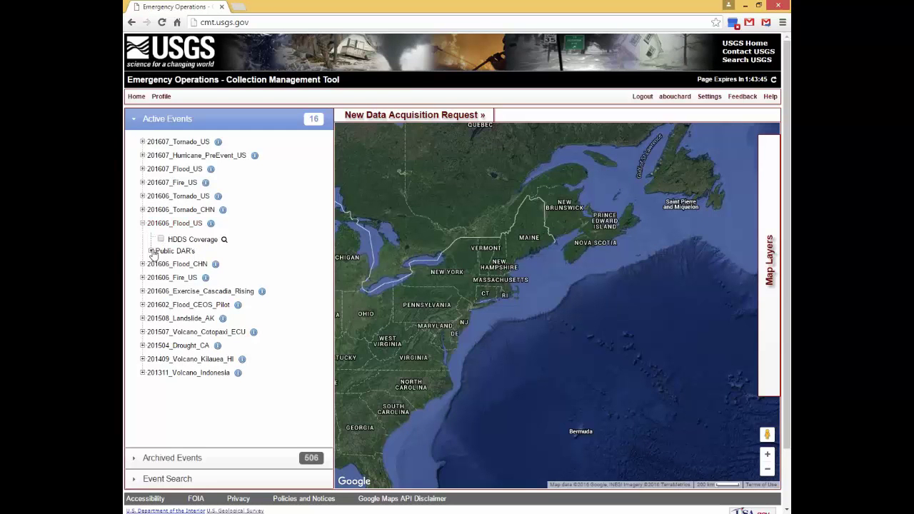
click(151, 251)
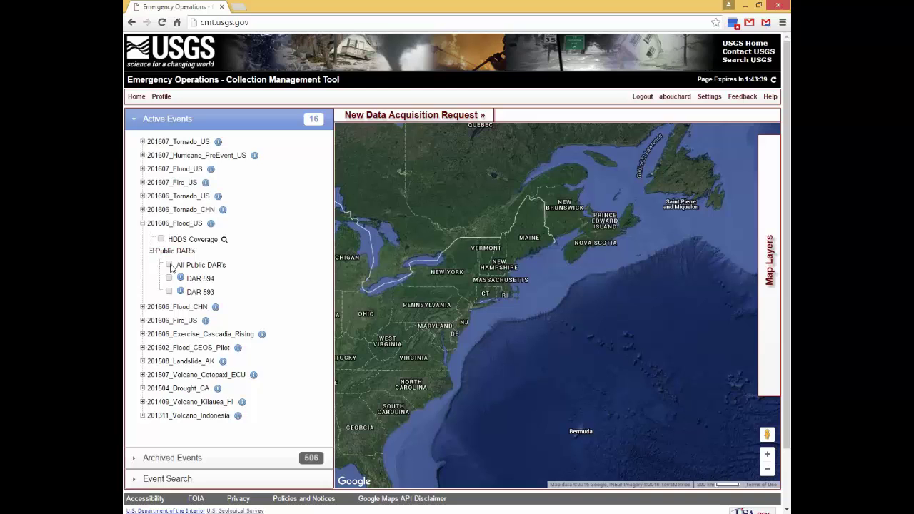
click(169, 265)
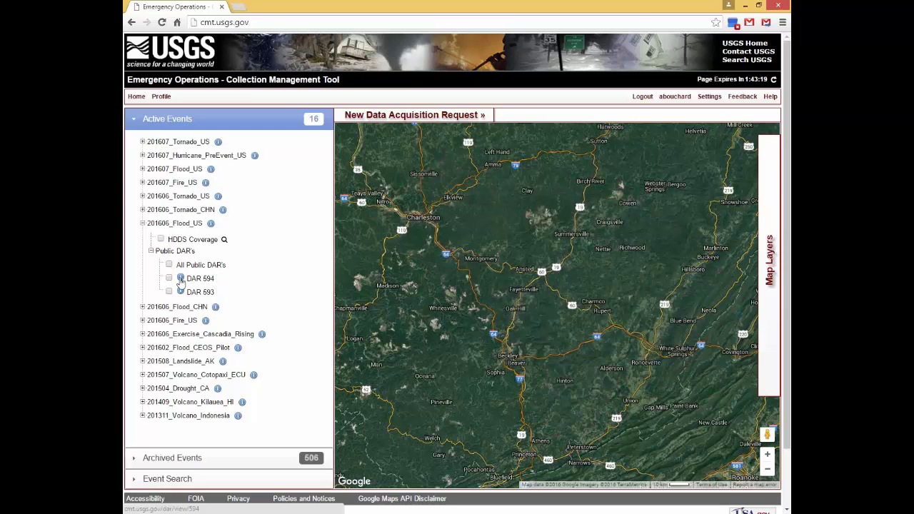
click(180, 277)
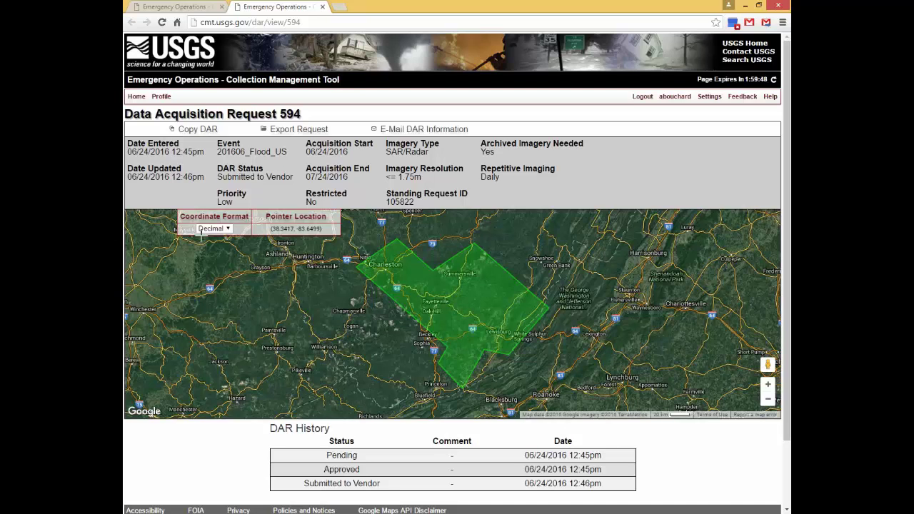
click(322, 6)
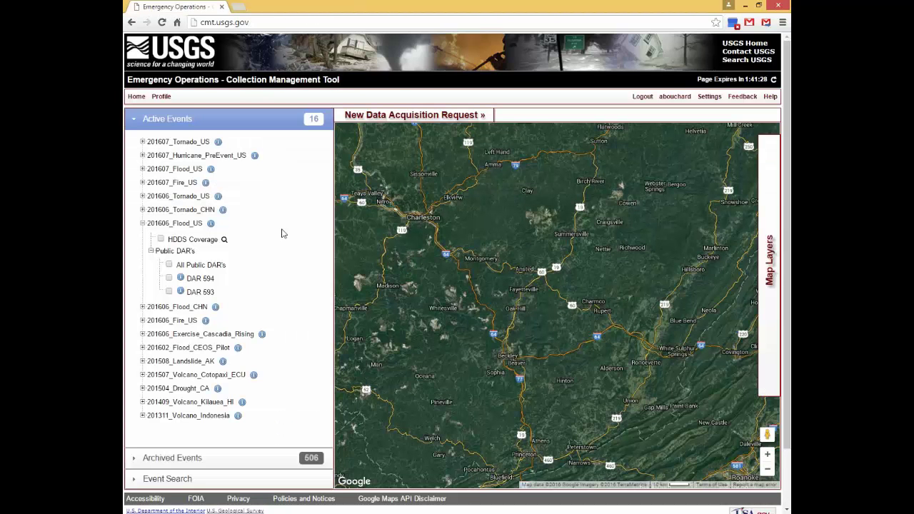
Open the HDDS coverage results for 201606_Flood_US, view the first scene's browse image and metadata, and close the results.
click(225, 240)
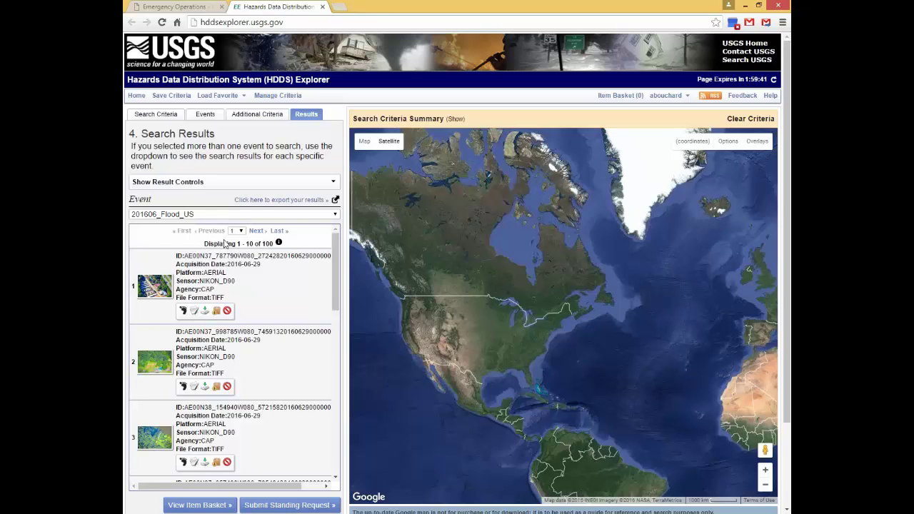
click(176, 282)
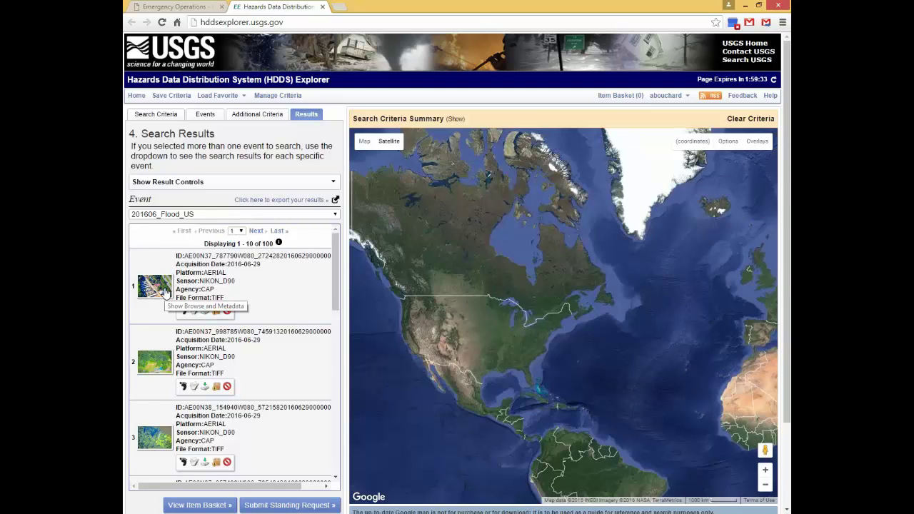
click(166, 290)
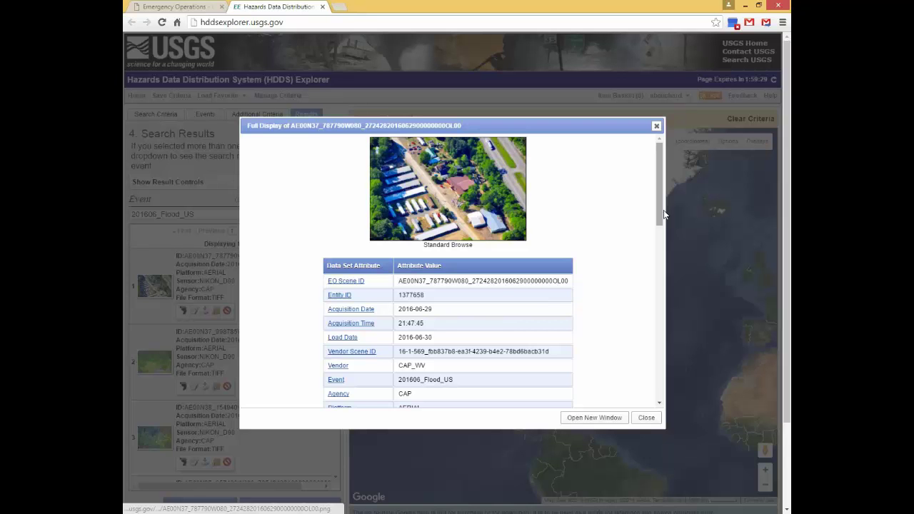
click(656, 126)
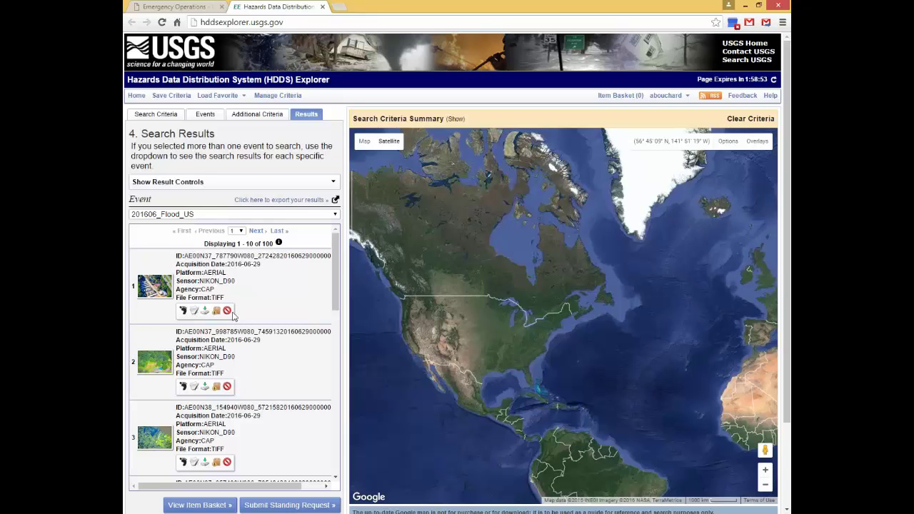
click(322, 6)
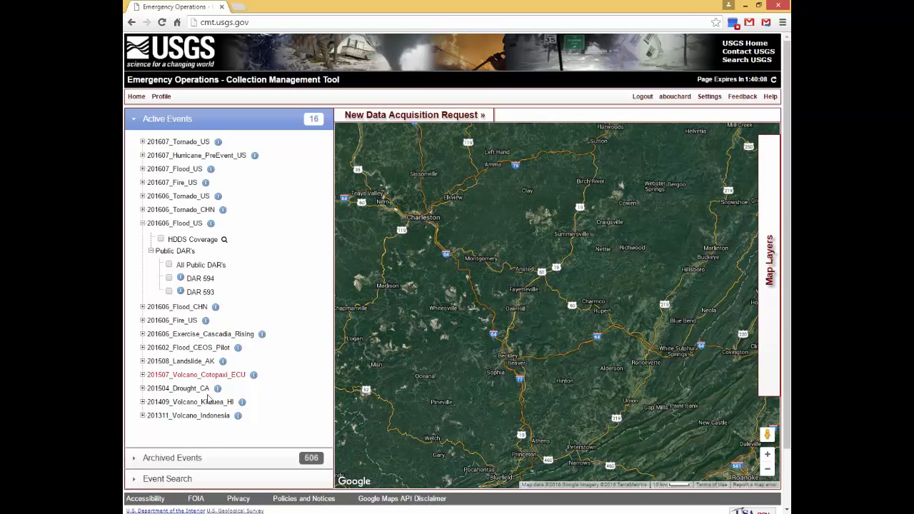
Find 201408_Landslide_WA among the 2014 archived events, view its HDDS coverage results, and close them.
click(193, 457)
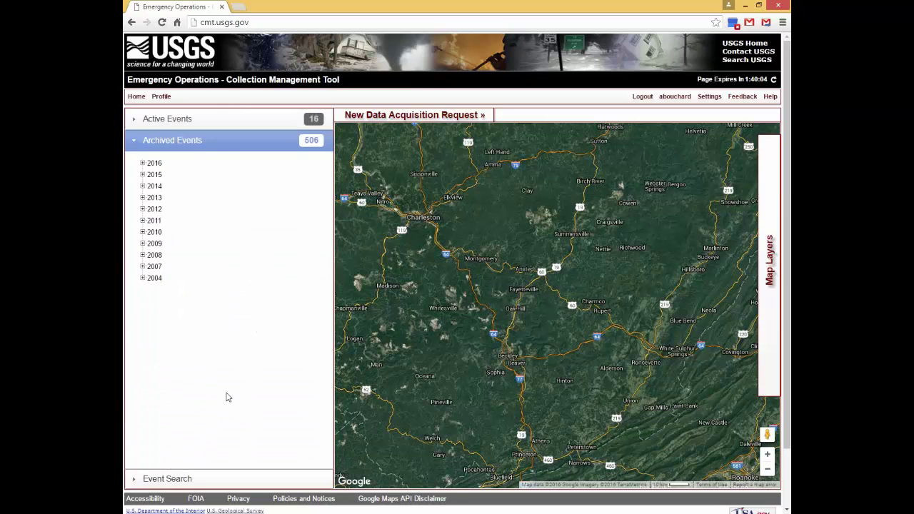
click(143, 186)
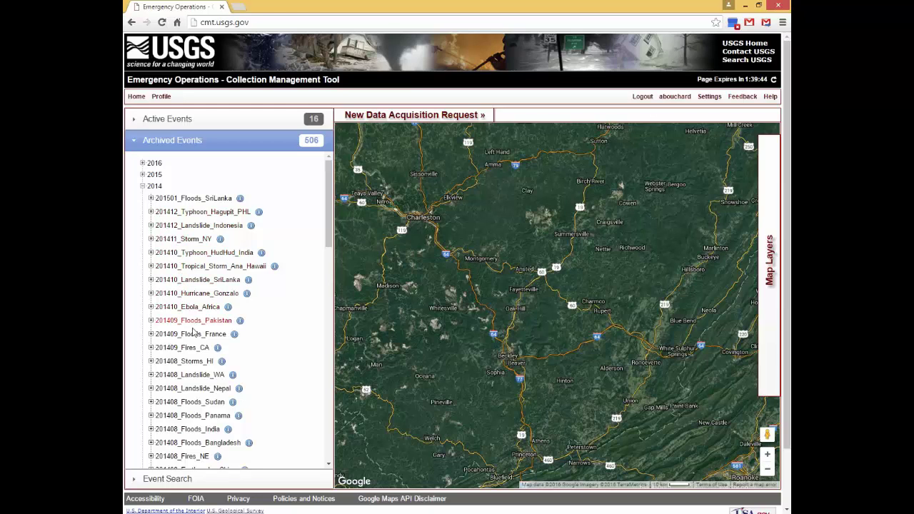
click(151, 375)
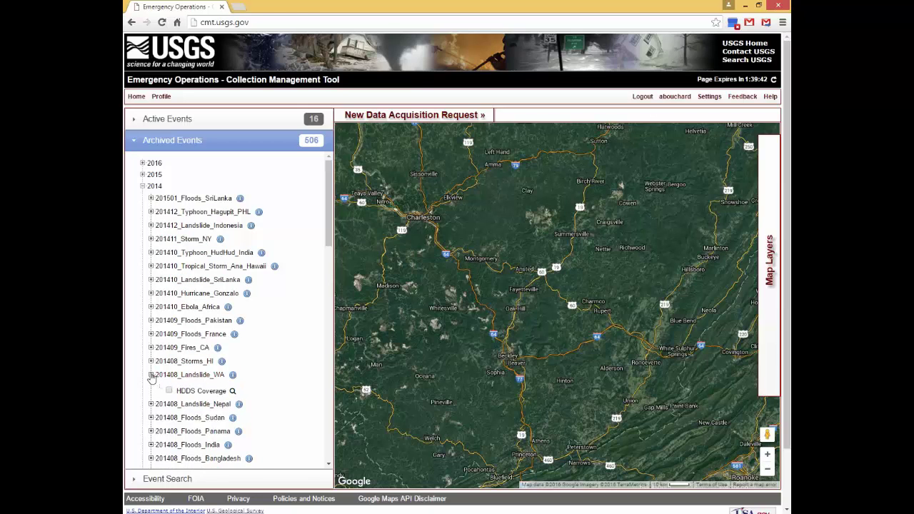
click(233, 391)
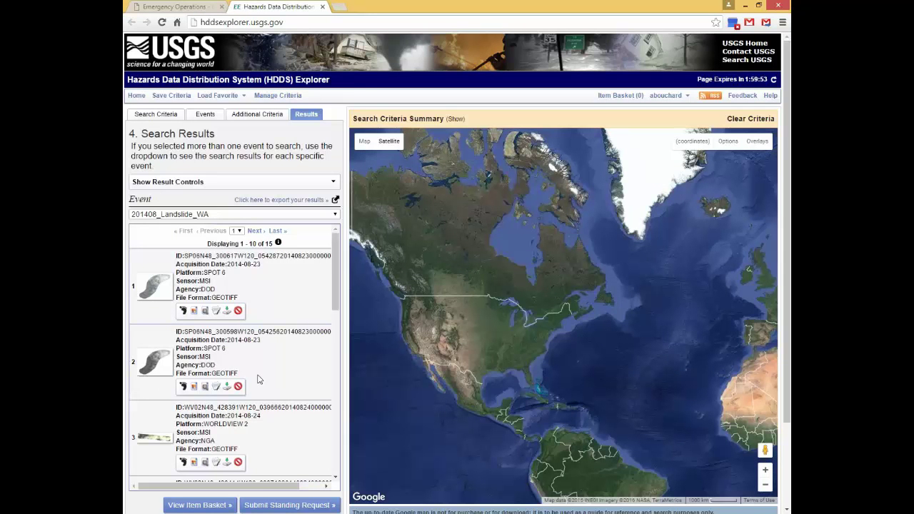
click(323, 7)
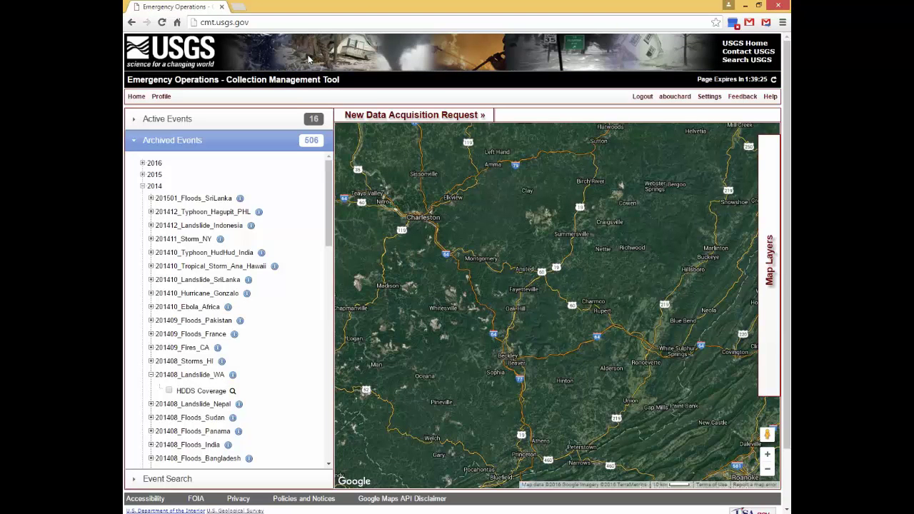
Try a 2016 start year for the temporal extent in the event search and apply the filter.
click(174, 478)
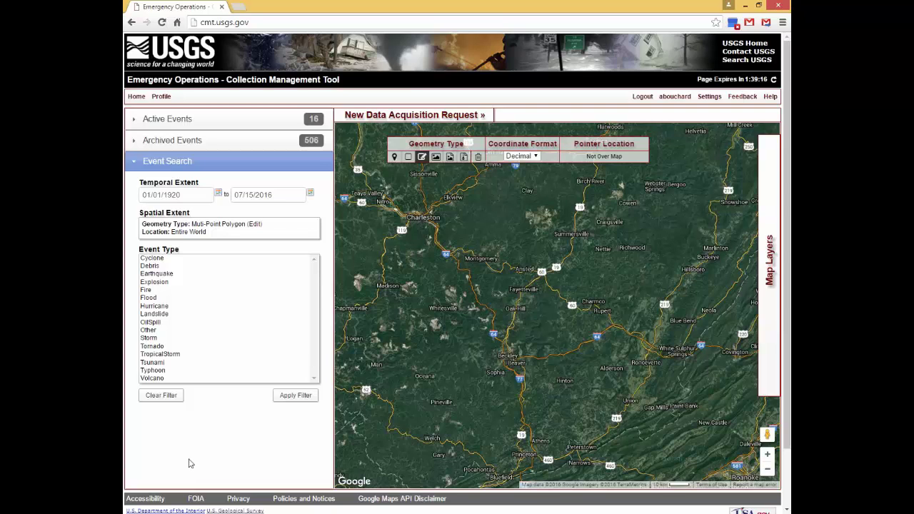
click(217, 194)
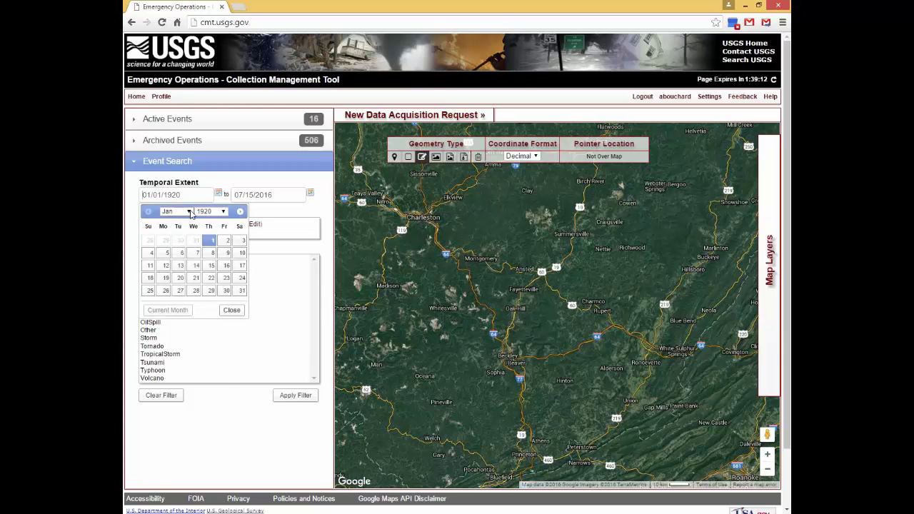
click(211, 211)
scroll(207, 322, down, 10)
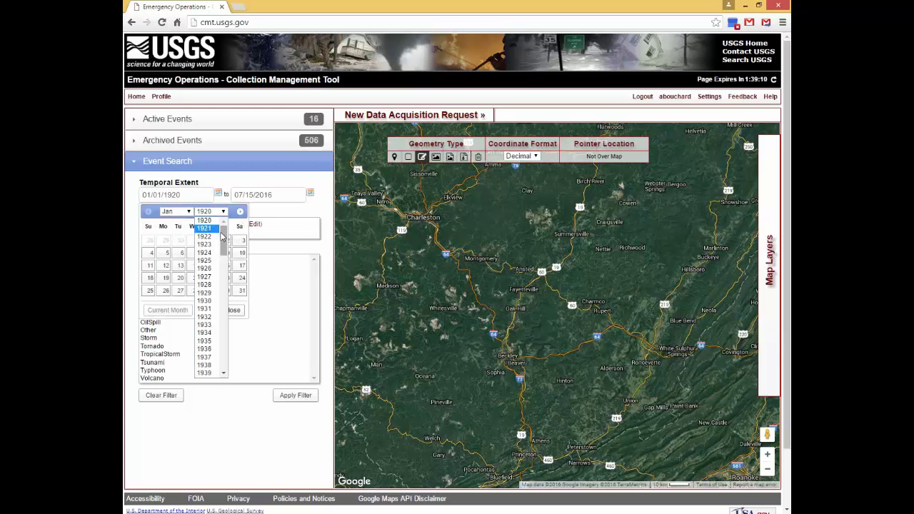
scroll(209, 349, down, 2)
click(205, 372)
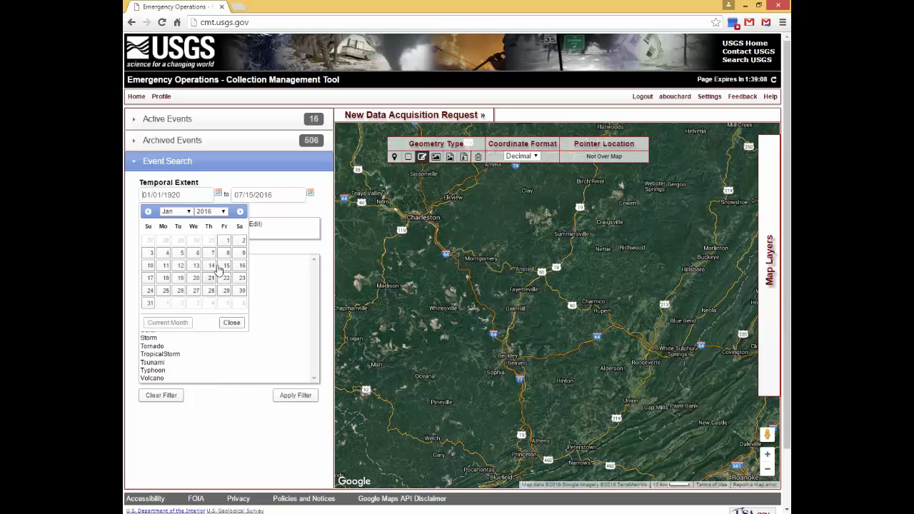
click(262, 210)
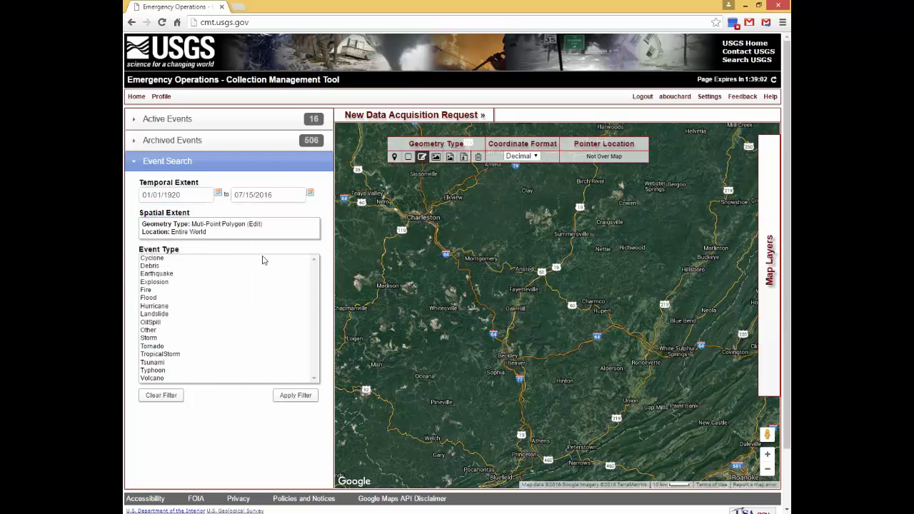
scroll(216, 172, down, 1)
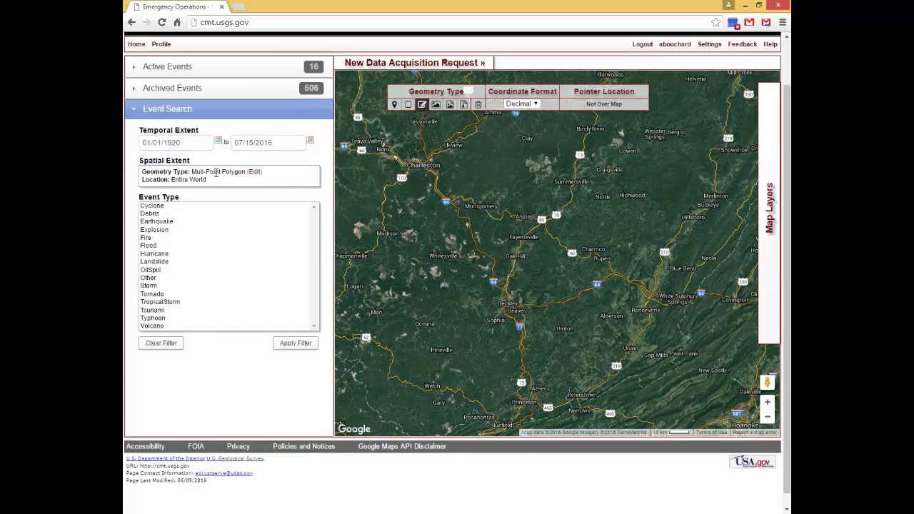
click(285, 342)
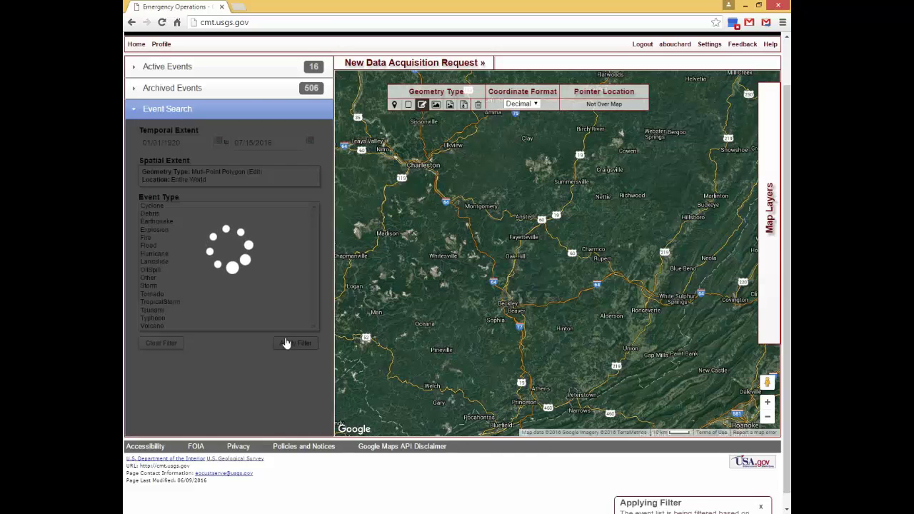
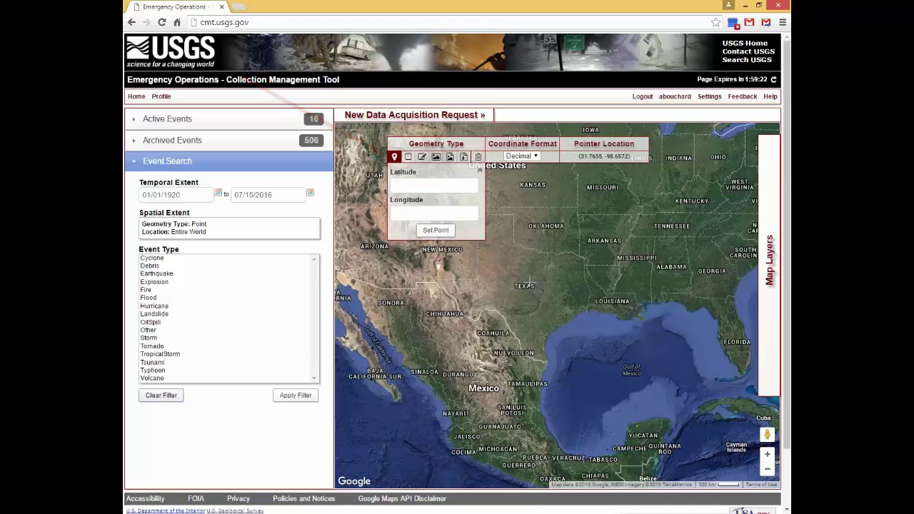
Filter events by type Flood at a map point in southeast Texas, about 29.95, -96.99, and list the matching archived events.
click(394, 158)
click(550, 309)
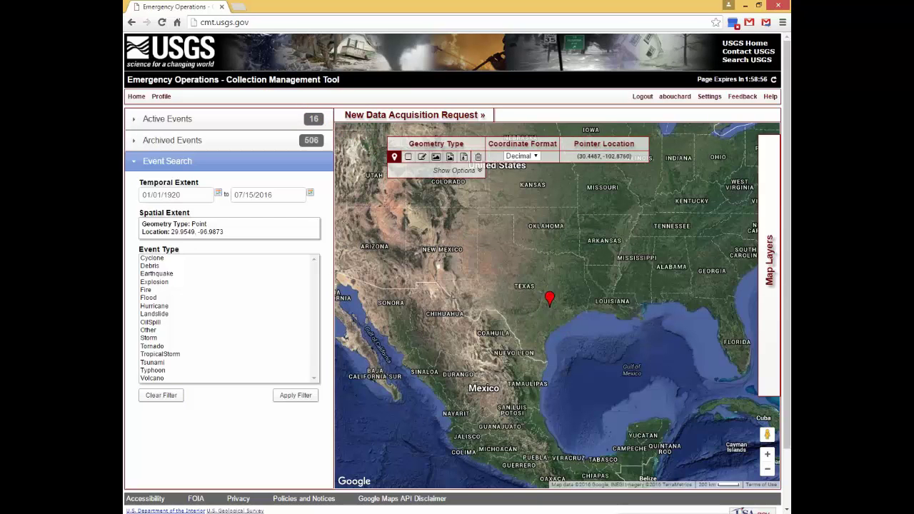
click(150, 297)
click(297, 395)
click(250, 143)
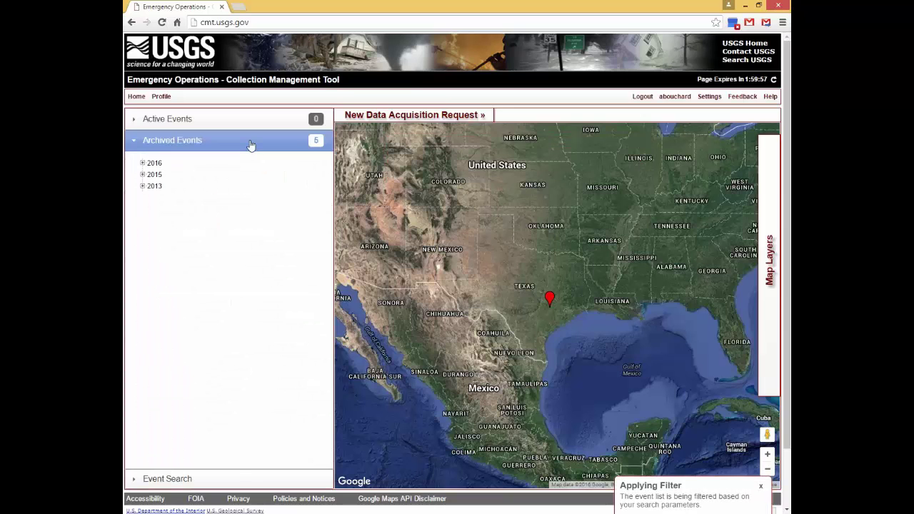
Set the event search point to latitude 30.1071 and longitude -96.3281, and apply the filter.
click(236, 479)
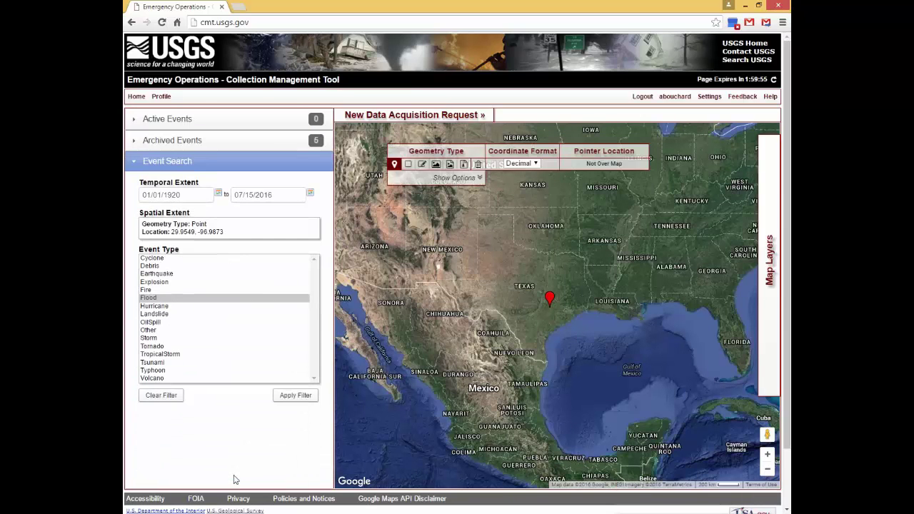
click(455, 177)
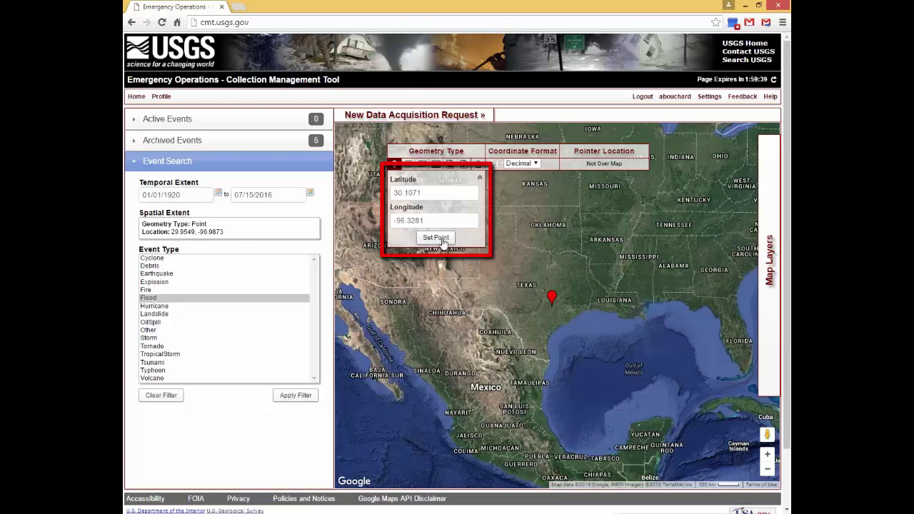
click(436, 237)
click(294, 394)
Clear the event filter, and switch the search geometry to a bounding box with its coordinate entry options shown.
click(162, 395)
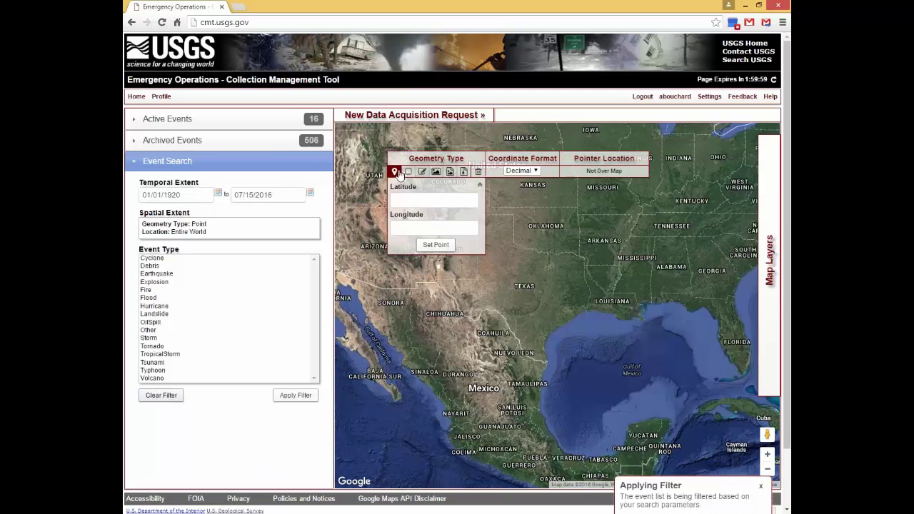
click(409, 172)
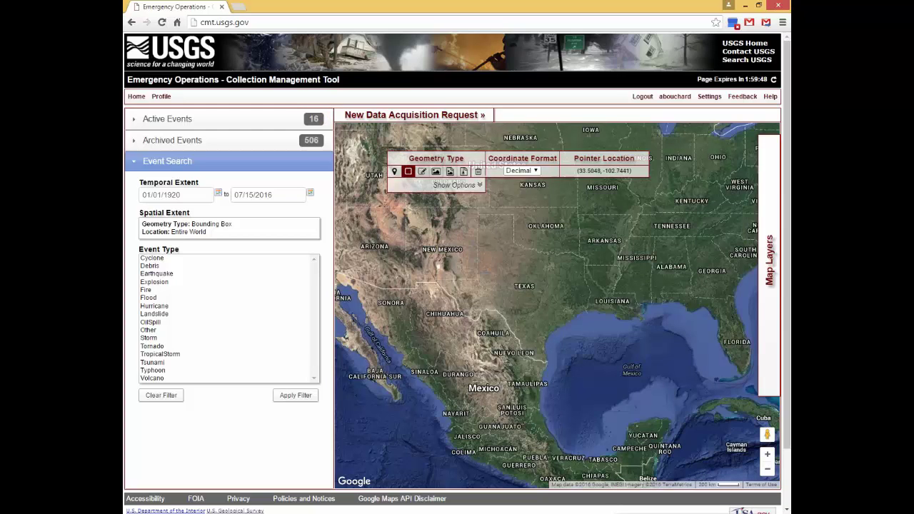
click(464, 186)
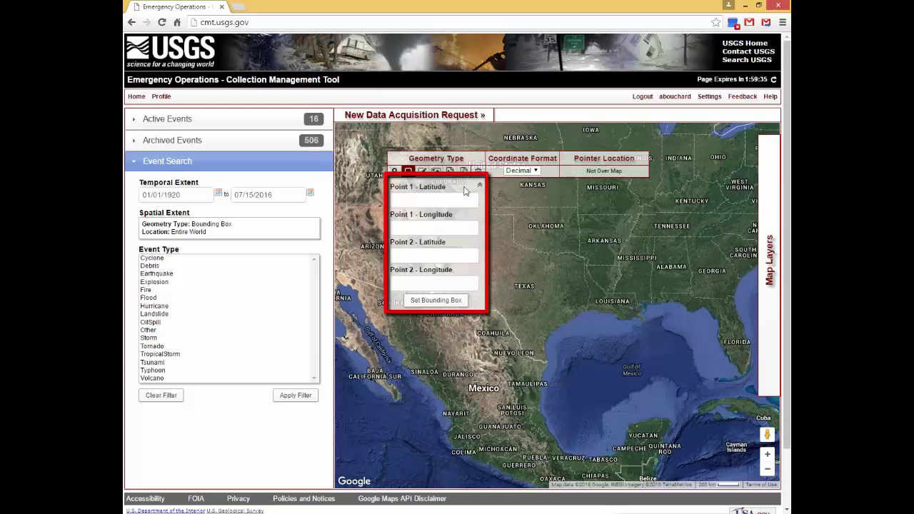
Draw a five-point polygon search area around Austin and San Antonio in Texas, and show its coordinate entry options.
click(422, 172)
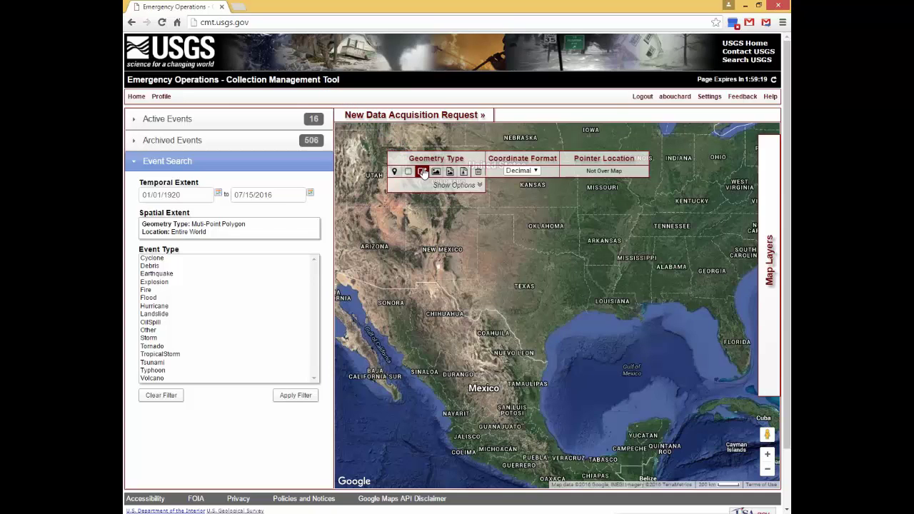
click(423, 173)
click(527, 292)
click(562, 310)
click(551, 290)
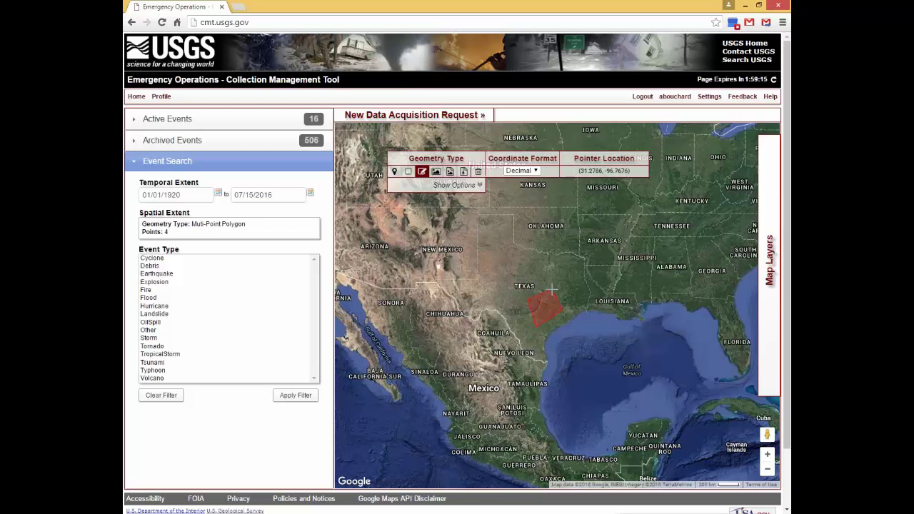
double_click(551, 289)
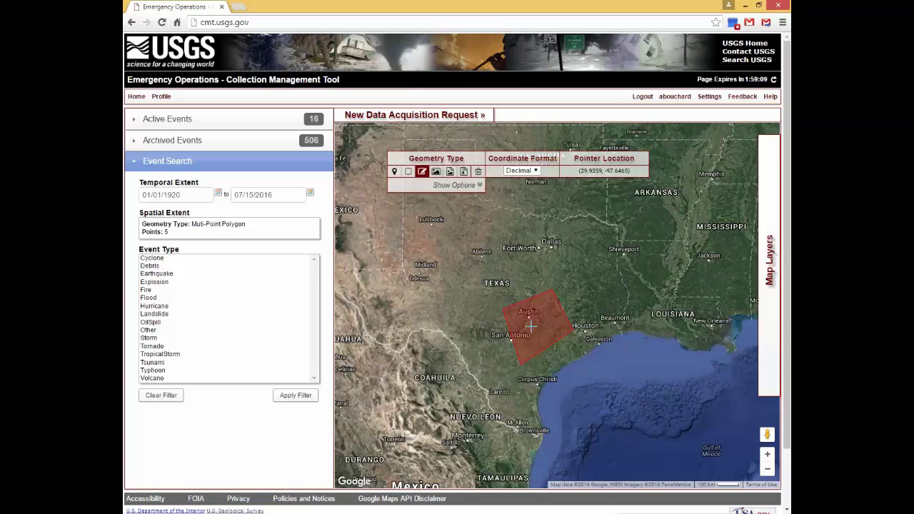
click(457, 184)
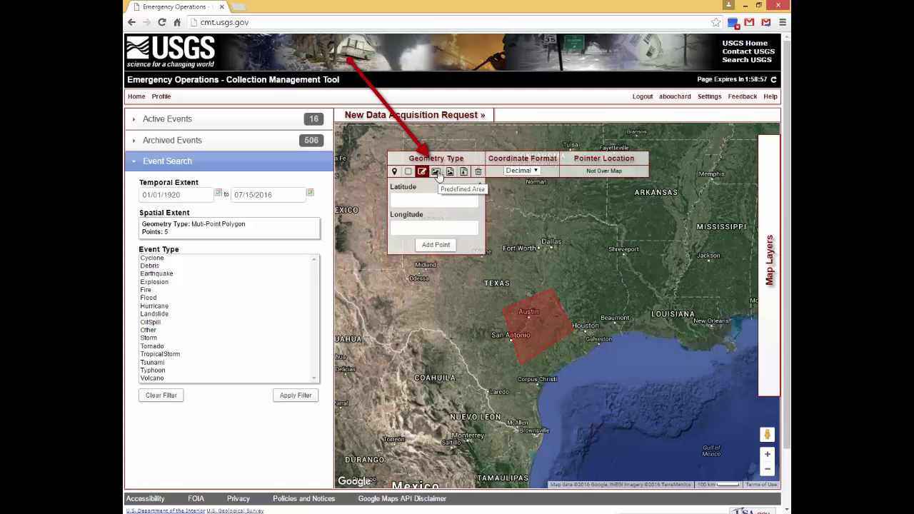
Switch the search geometry to a predefined area, choose the United States Area category, and look through the available states.
click(436, 172)
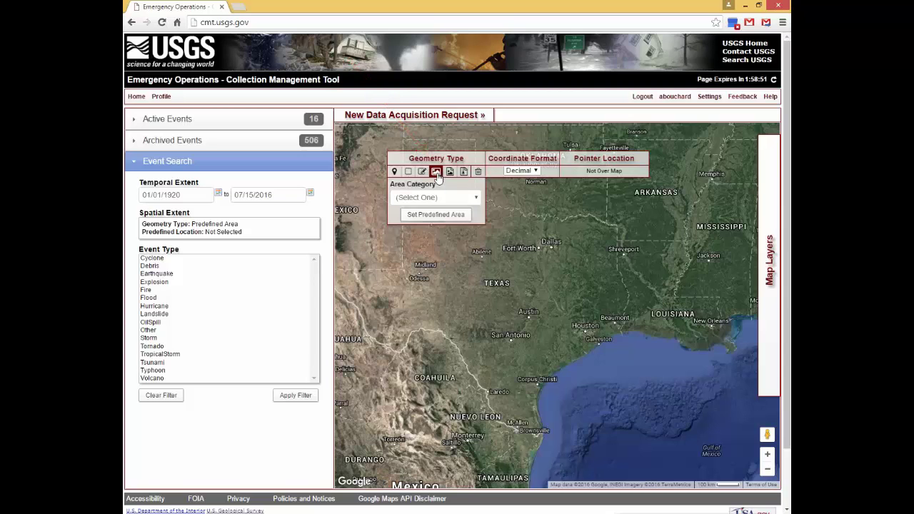
click(475, 200)
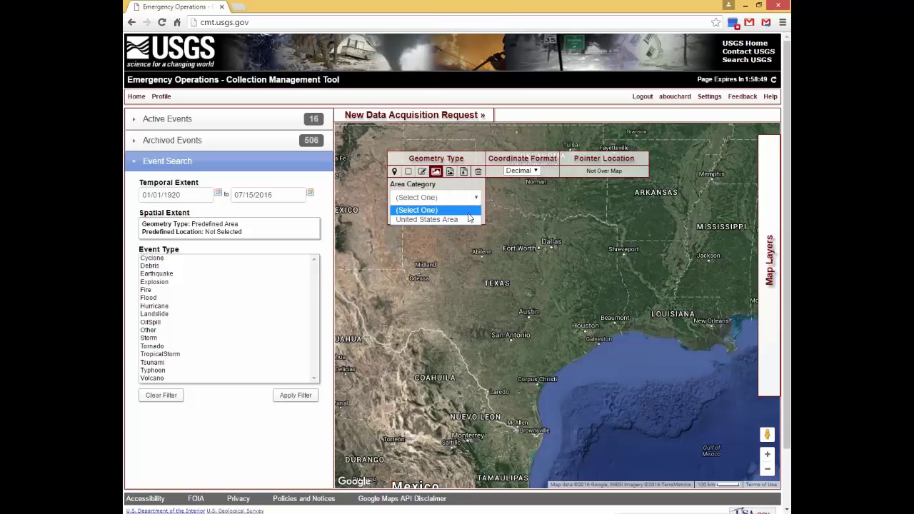
click(467, 219)
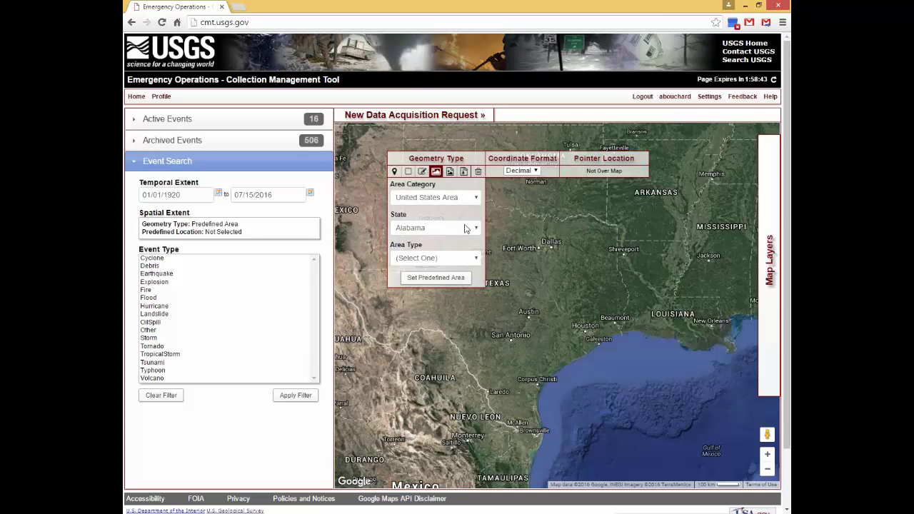
click(465, 230)
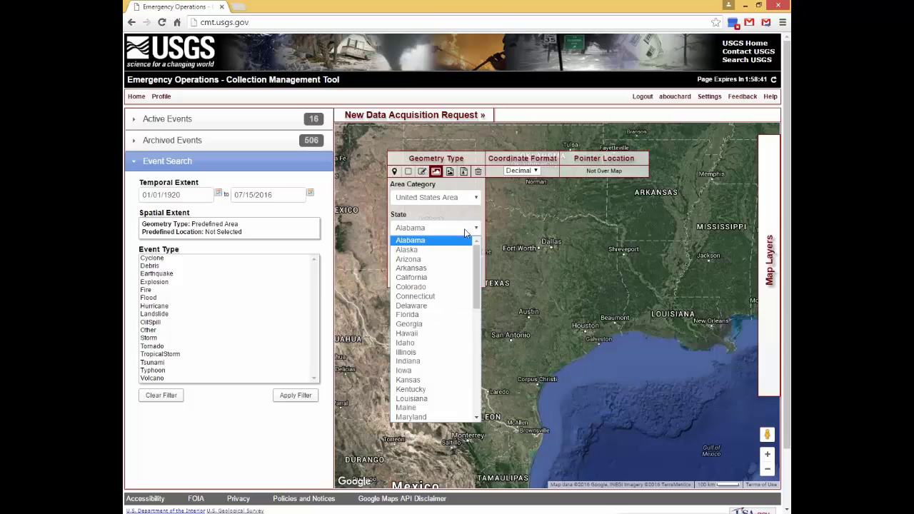
click(464, 228)
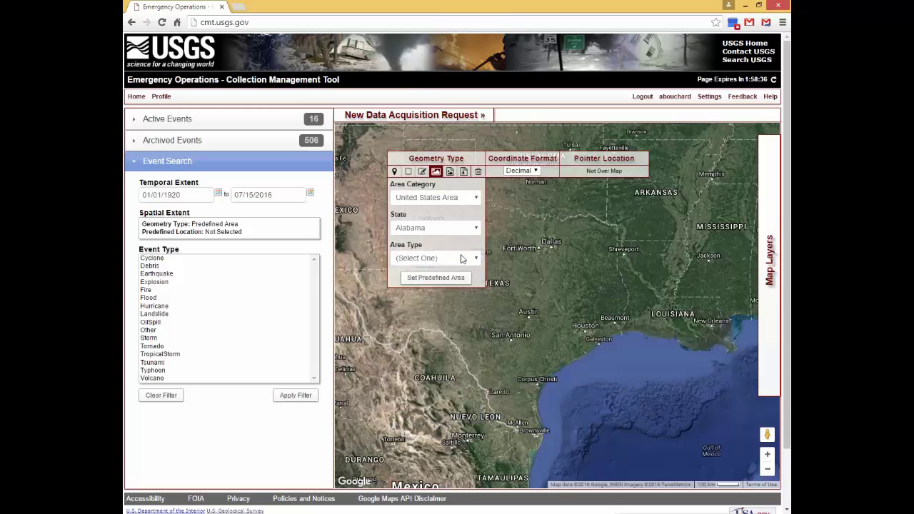
View the upload options for defining the search area from a KML file and from a shapefile.
click(450, 172)
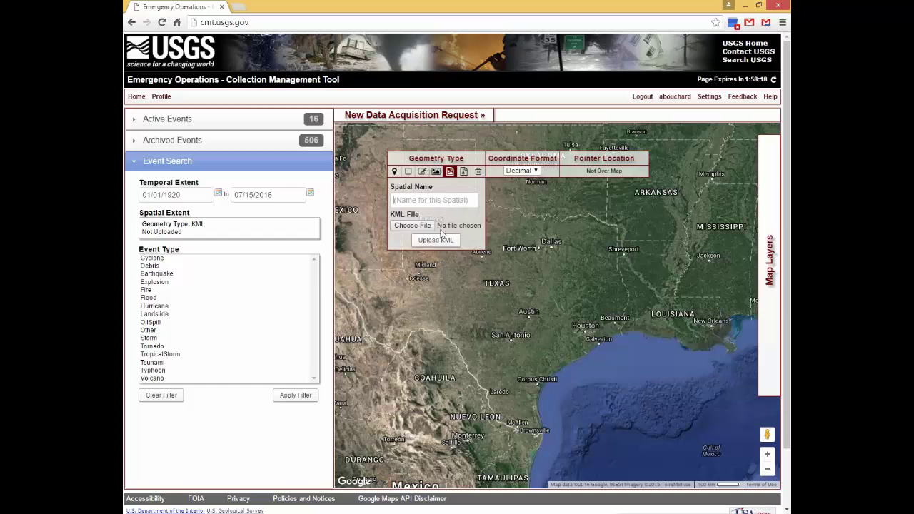
click(463, 172)
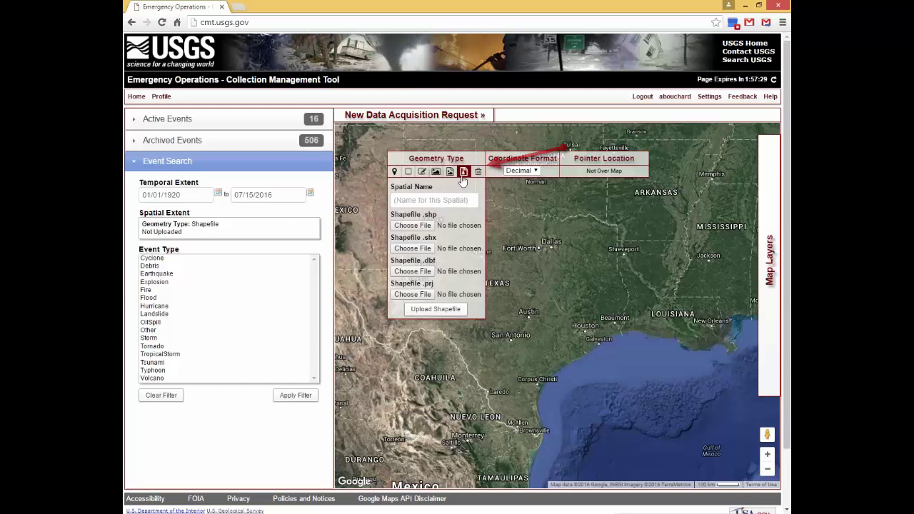
Clear the filter, filter events worldwide by type Flood, and list the matching active events.
click(162, 395)
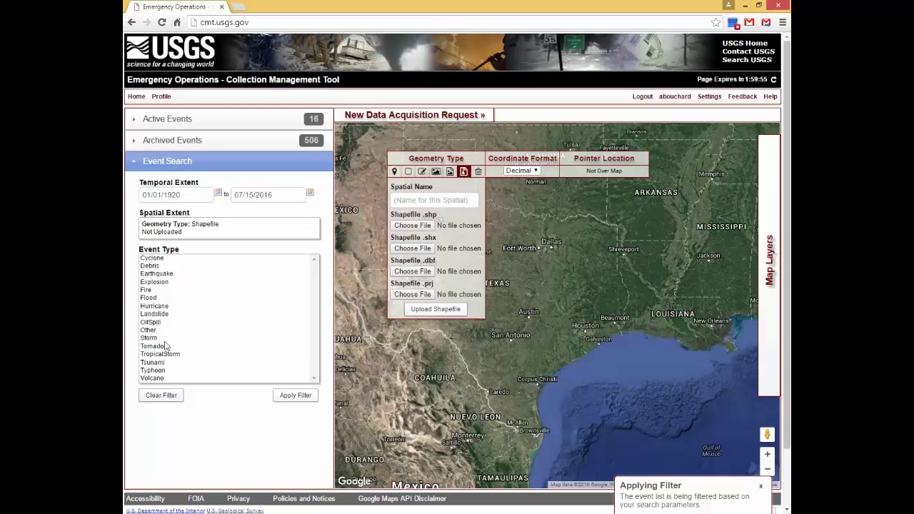
click(161, 299)
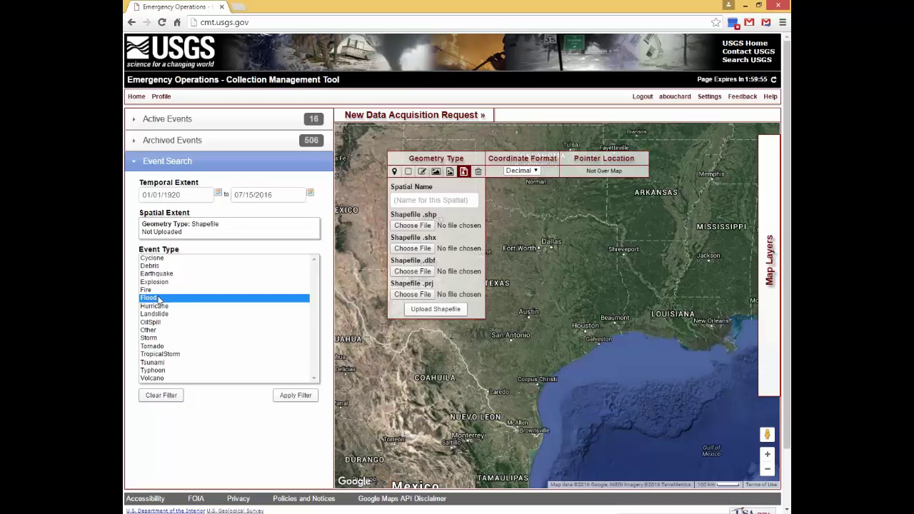
click(295, 395)
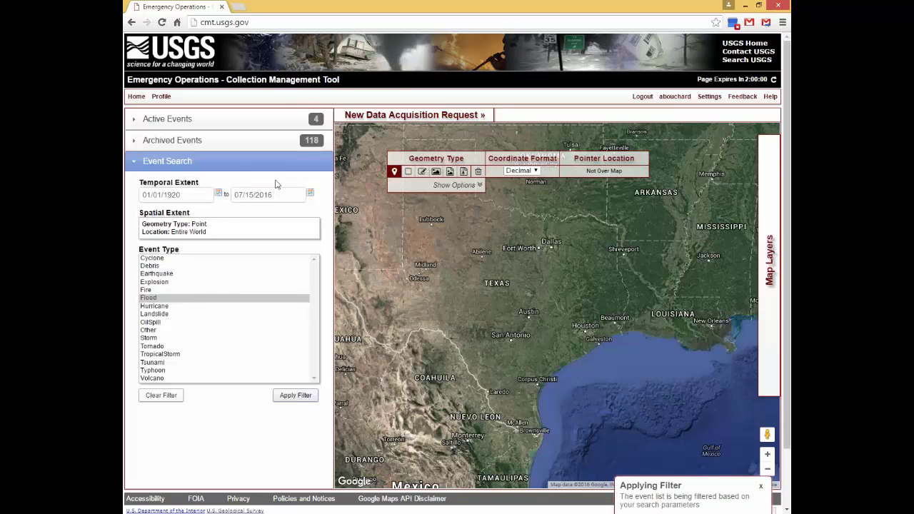
click(267, 123)
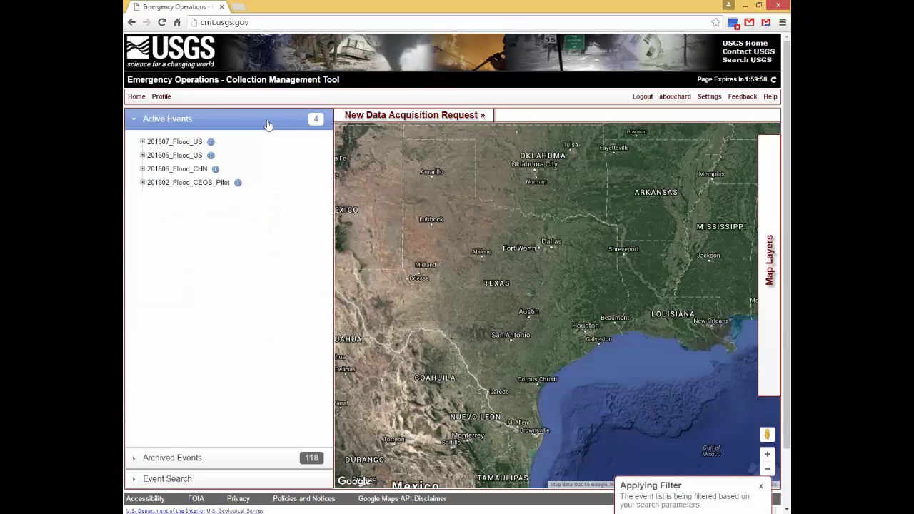